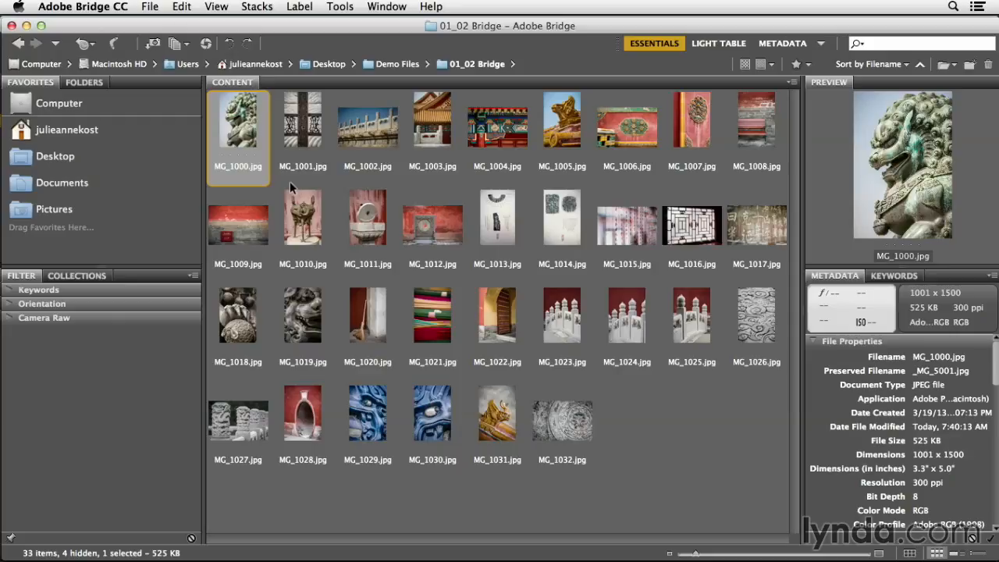
# - Rename the lion statue image MG_1000.jpg as Statue and sort the folder's images by date created
pyautogui.click(238, 166)
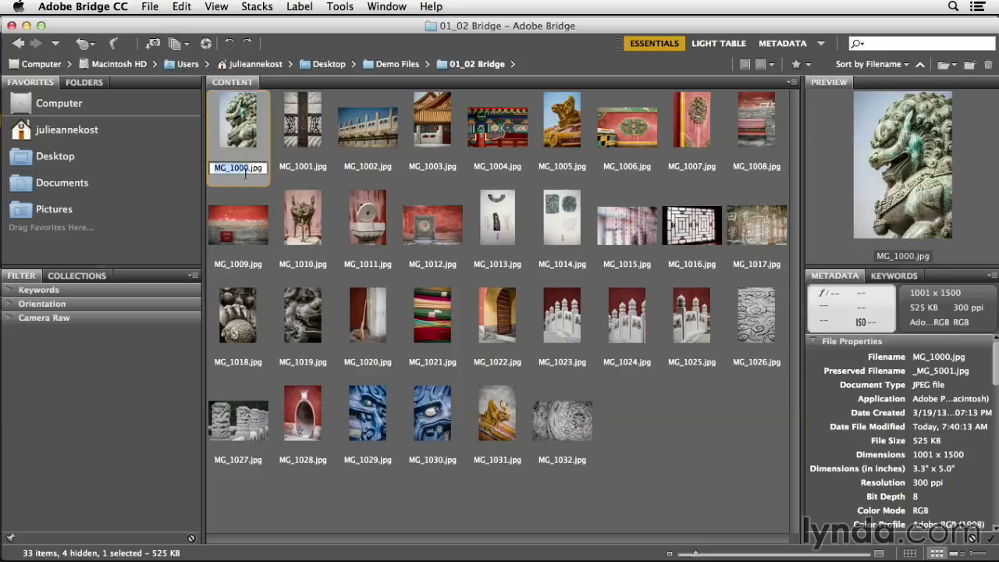
pyautogui.write('Statue')
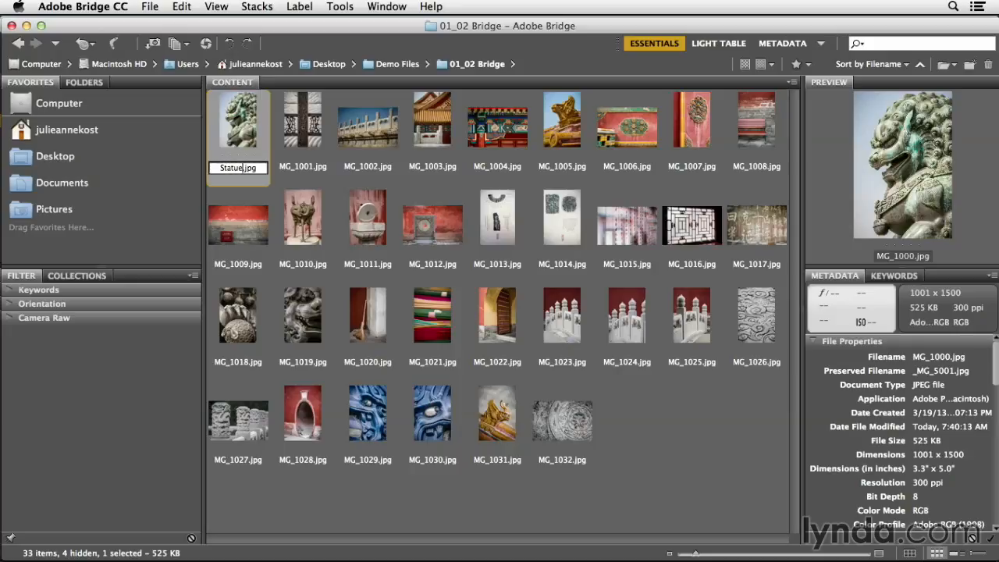
pyautogui.press('Tab')
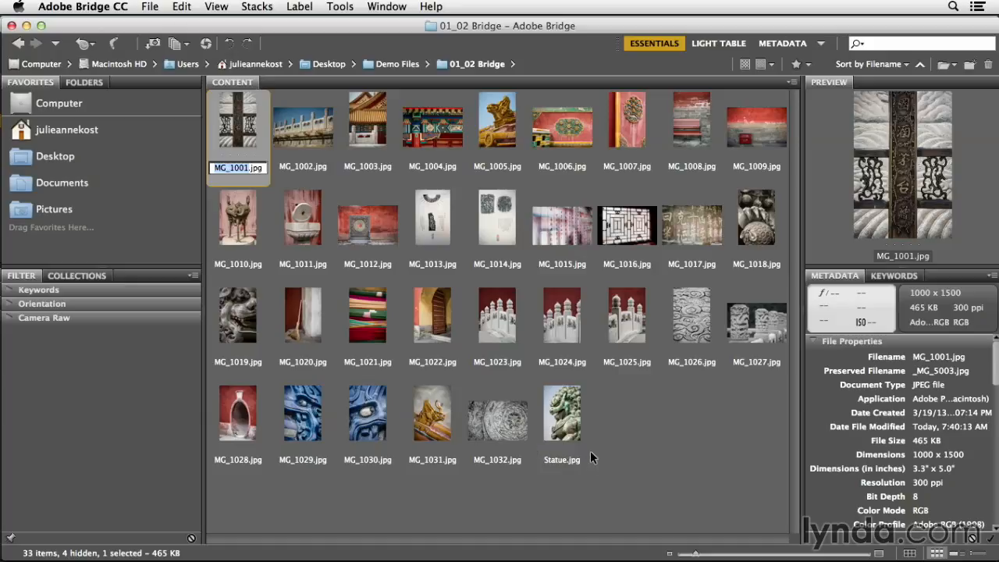
pyautogui.click(871, 65)
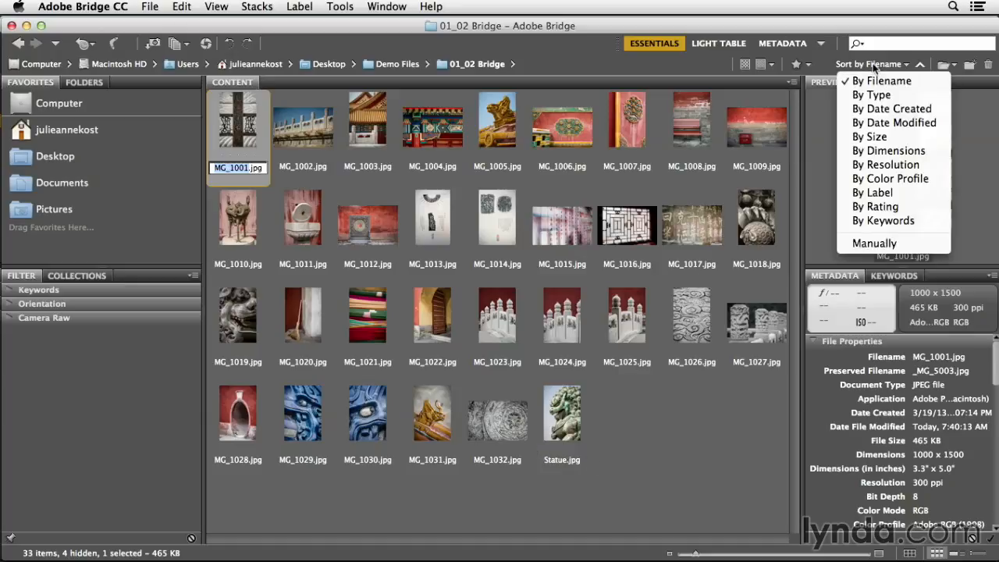
pyautogui.click(873, 113)
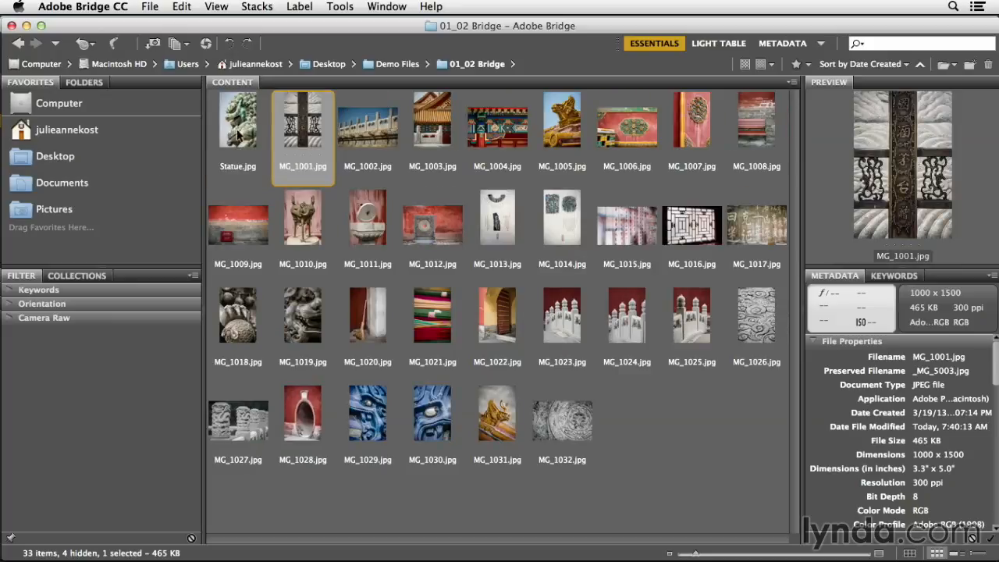
# - Rename the image MG_1001.jpg as CLoseup
pyautogui.click(303, 167)
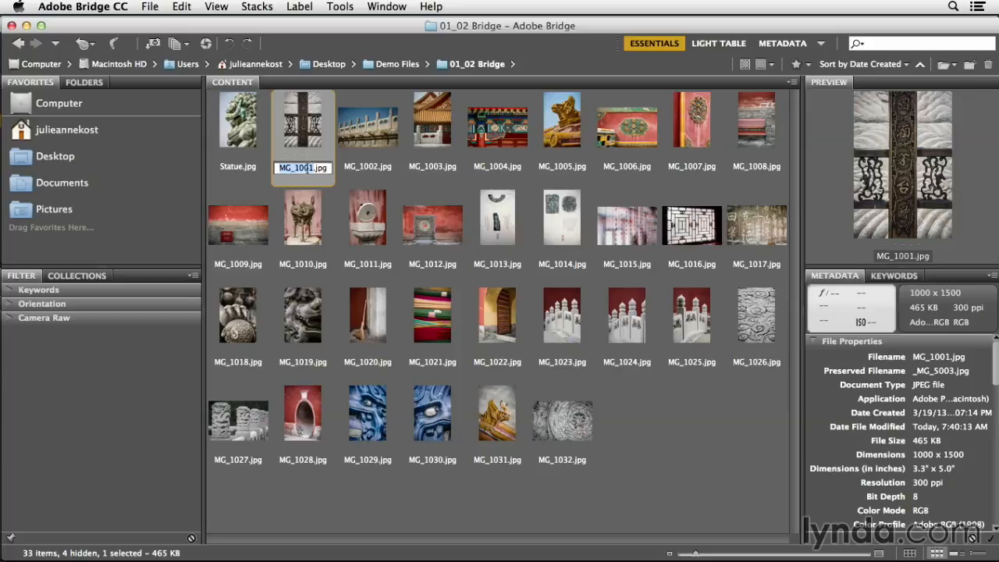
pyautogui.write('CLoseup')
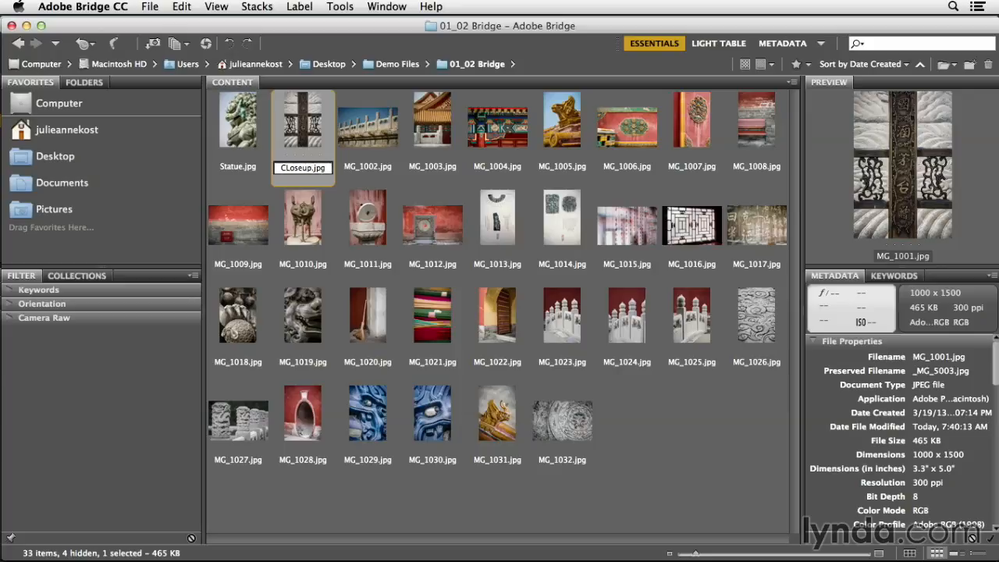
pyautogui.press('Tab')
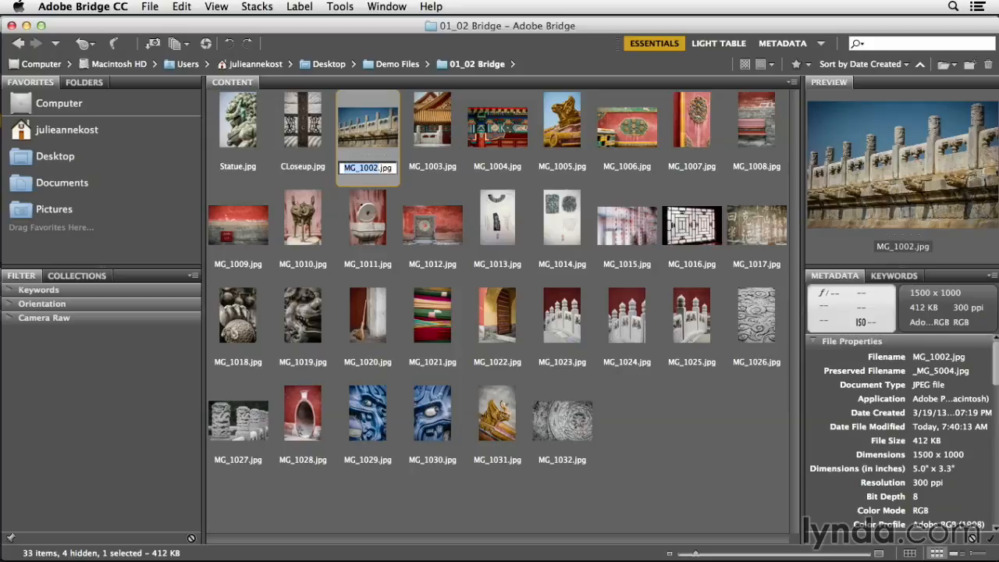
# - Select all images from Statue.jpg through MG_1032.jpg and start a Batch Rename on them
pyautogui.click(250, 134)
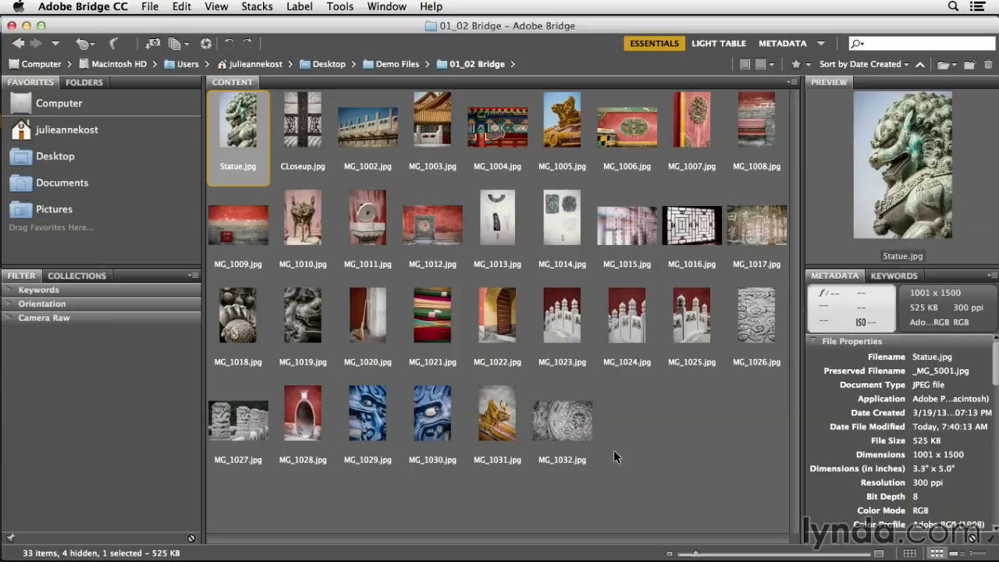
pyautogui.keyDown('shift'); pyautogui.click(561, 426); pyautogui.keyUp('shift')
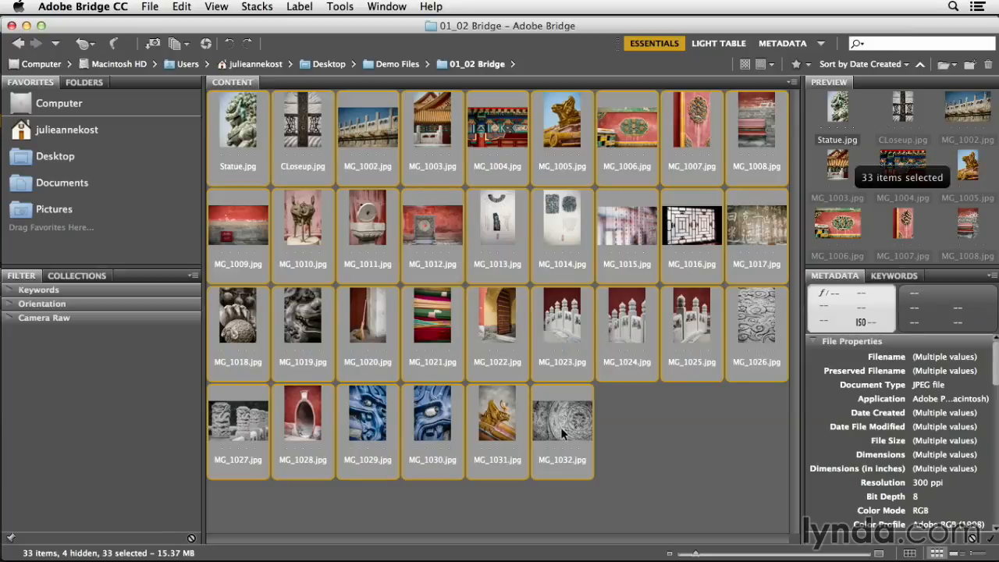
pyautogui.click(348, 7)
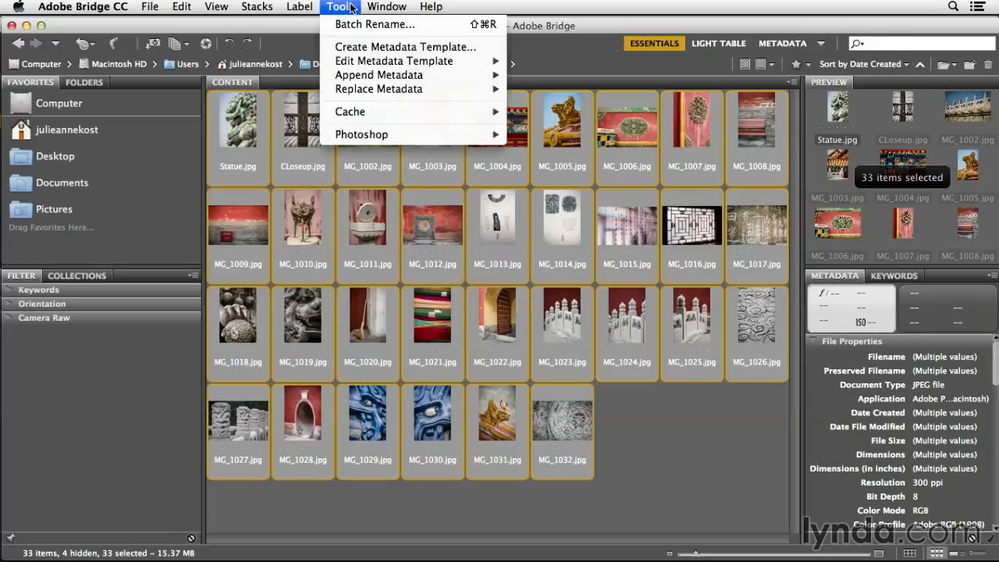
pyautogui.click(441, 30)
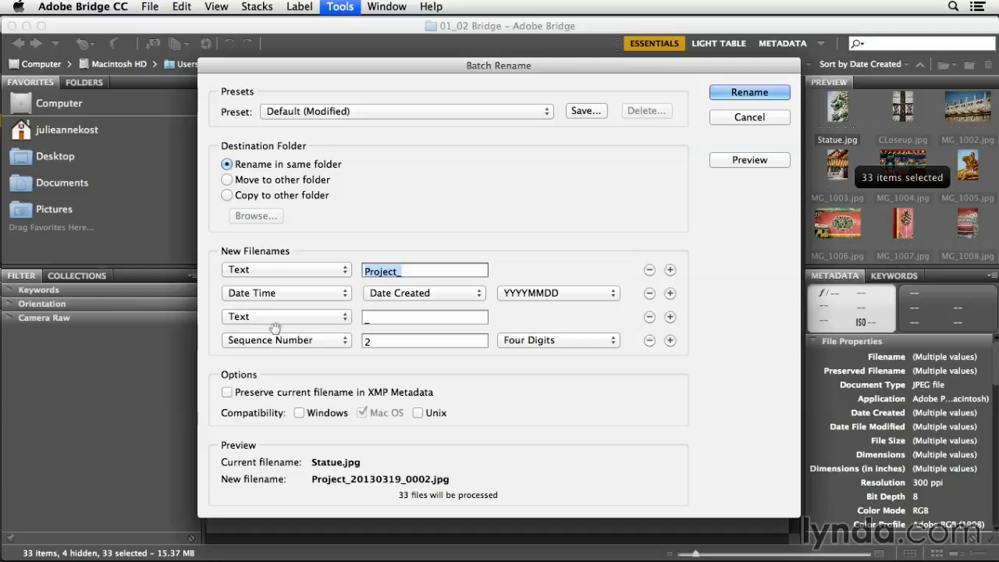
pyautogui.click(670, 341)
pyautogui.click(670, 364)
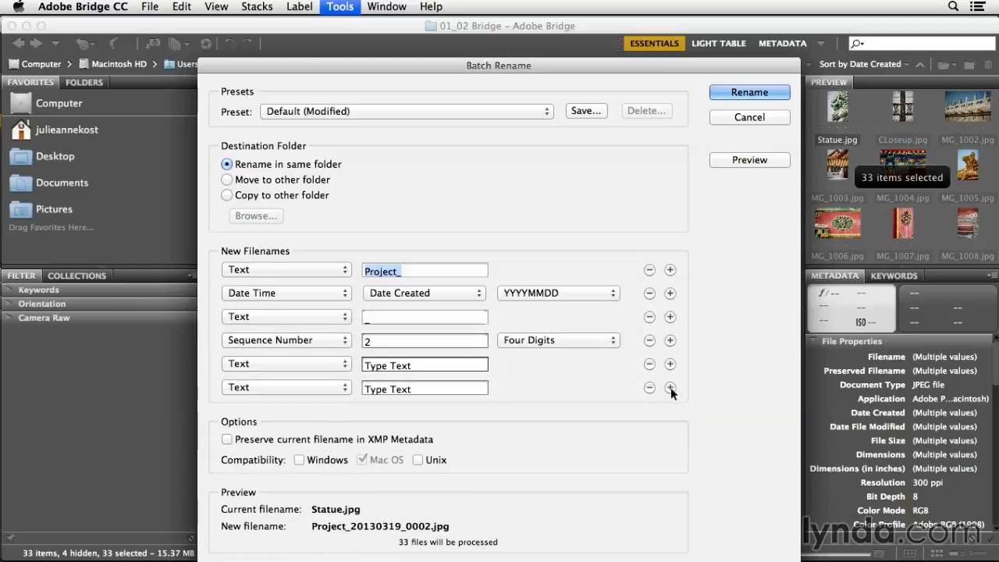
pyautogui.click(649, 387)
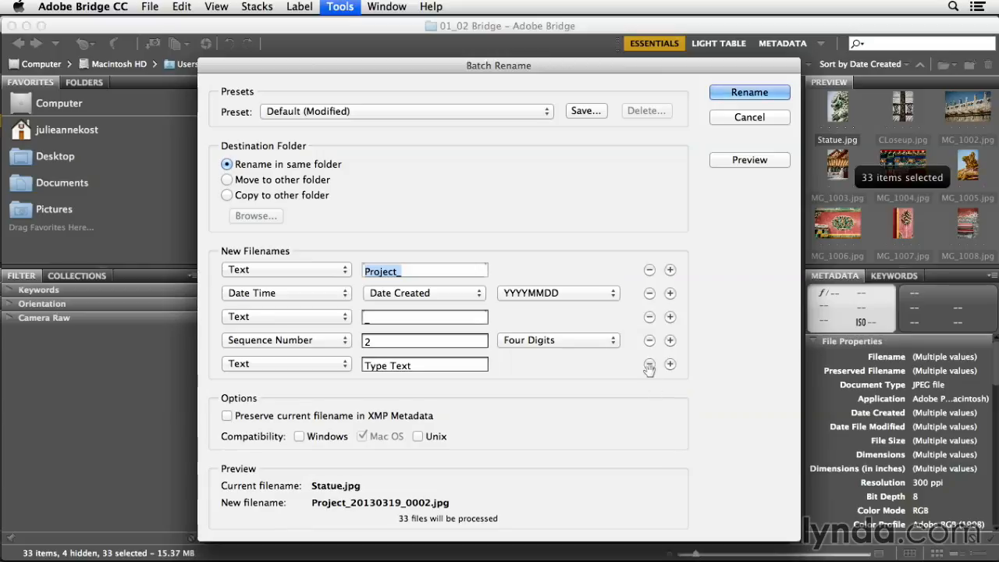
pyautogui.click(649, 364)
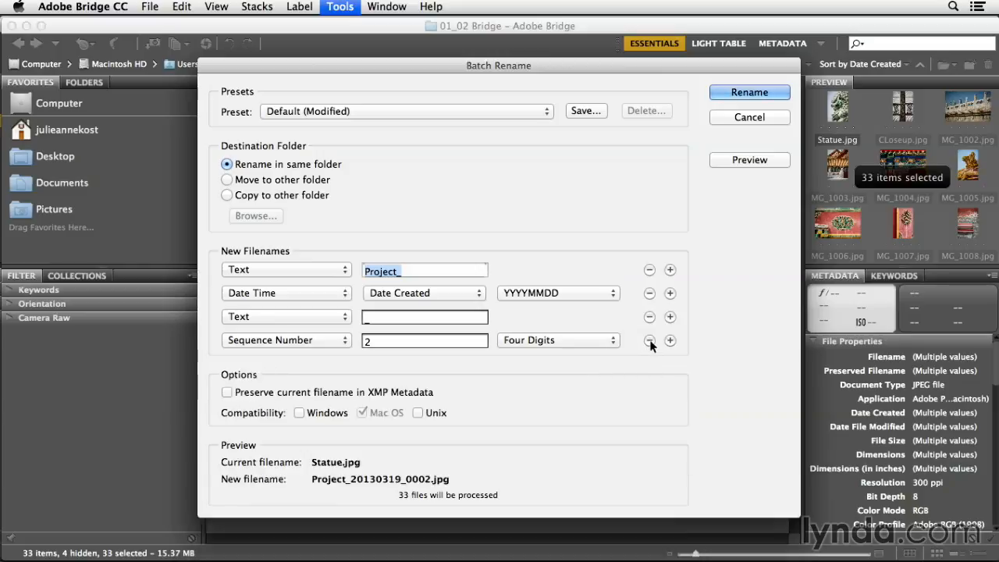
# - Remove the sequence number and underscore text elements from the new filename pattern, and set the leading text to China_
pyautogui.click(649, 341)
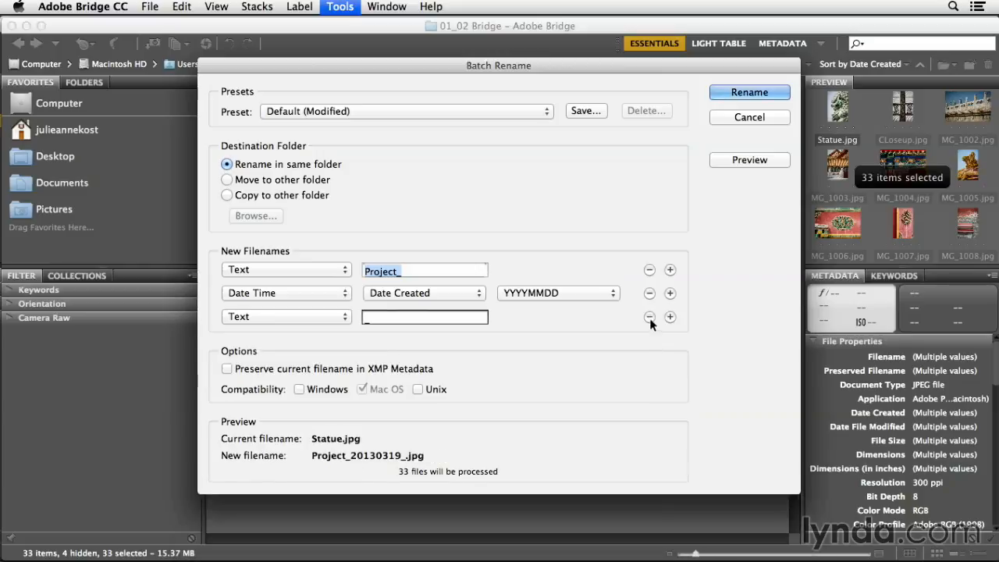
pyautogui.click(649, 316)
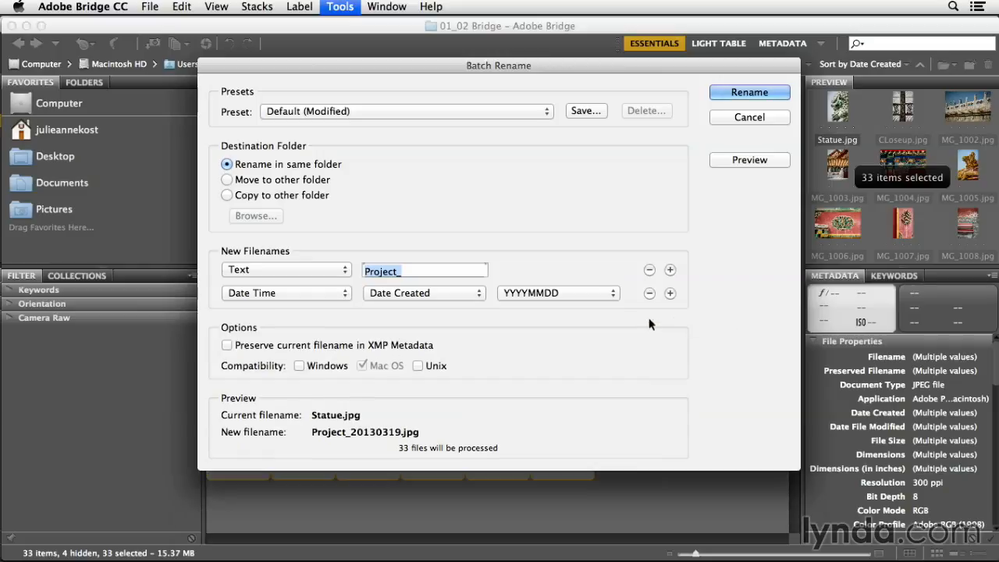
pyautogui.click(336, 273)
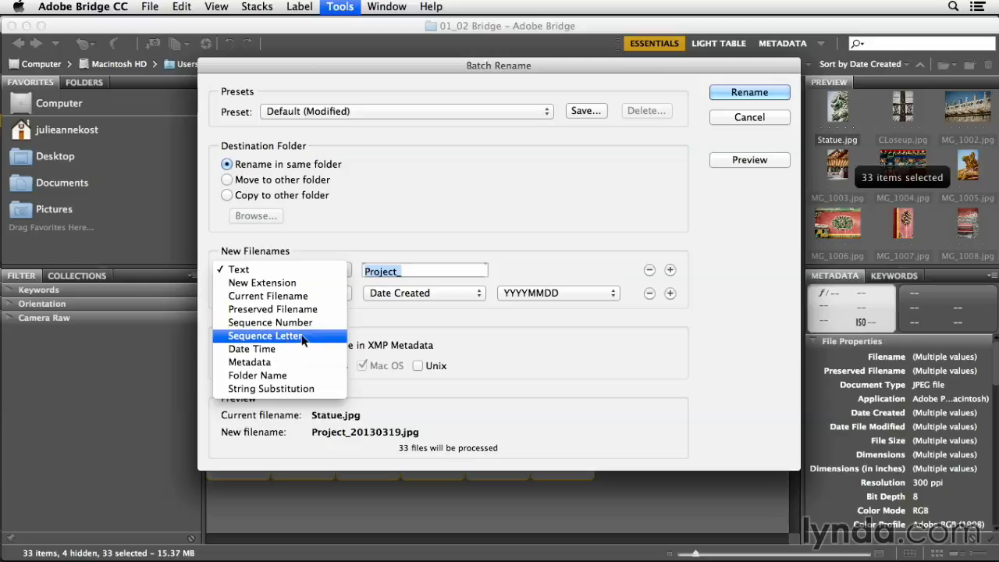
pyautogui.click(261, 272)
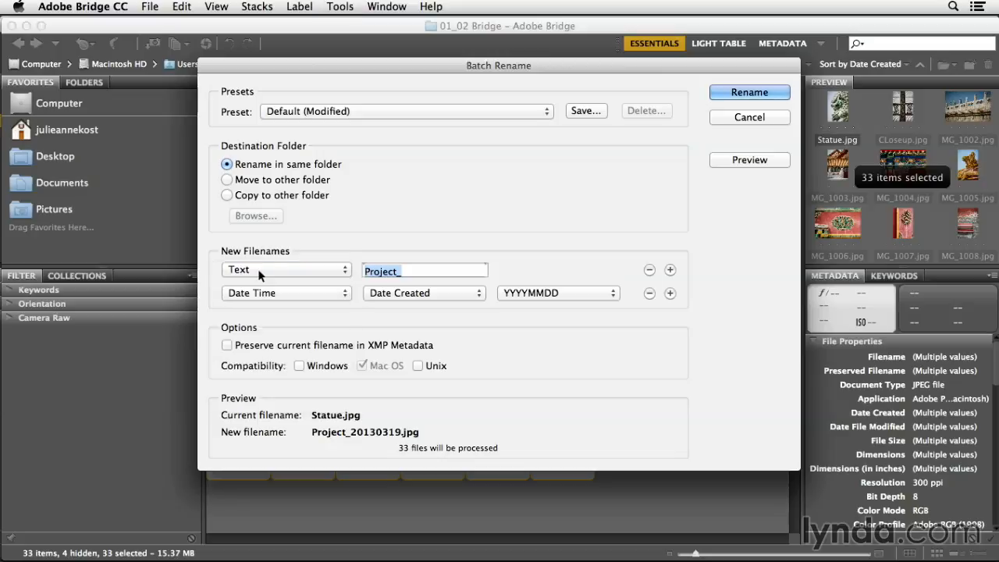
pyautogui.click(425, 270)
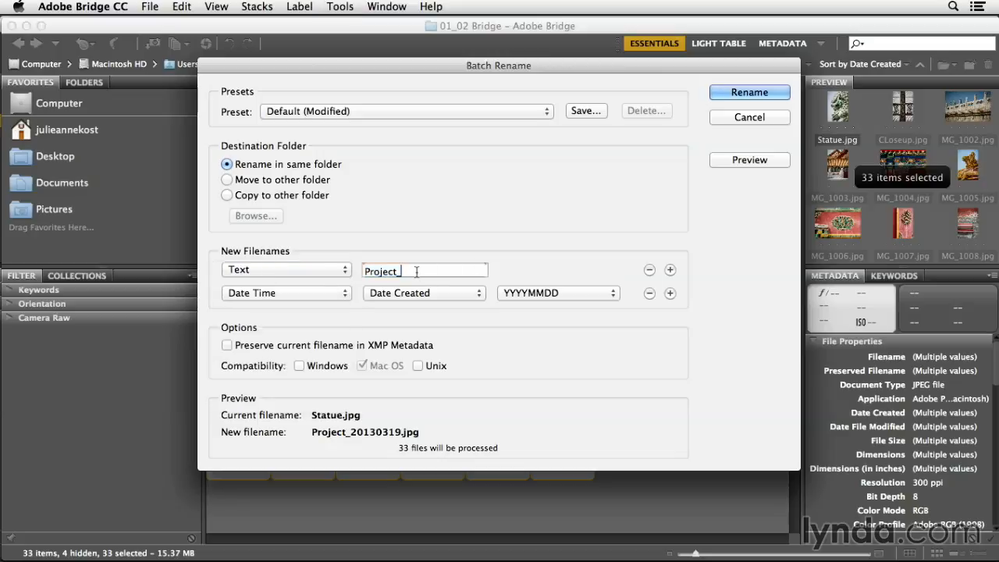
pyautogui.moveTo(416, 271); pyautogui.dragTo(331, 263)
pyautogui.write('China_')
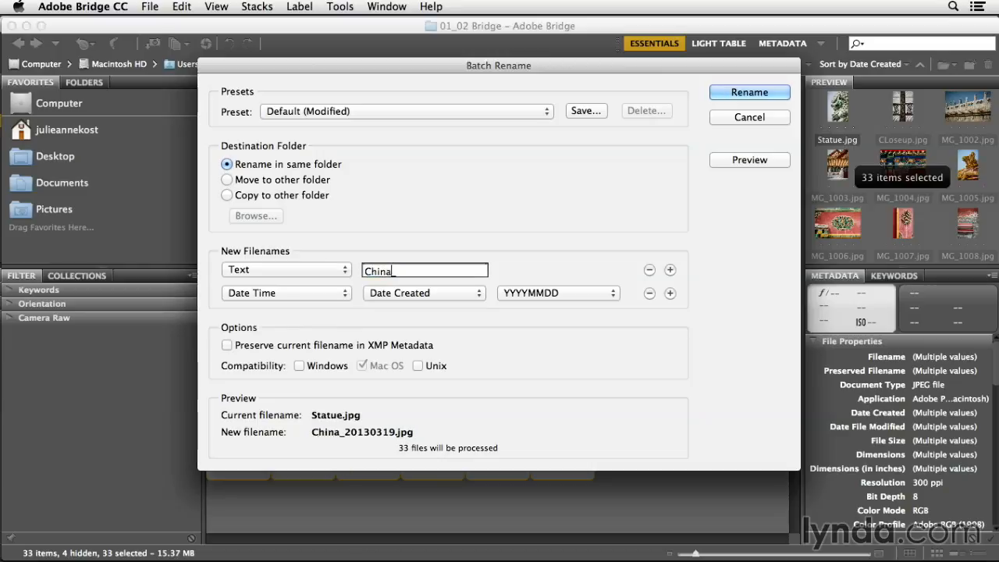
# - Replace the date element in the filename pattern with a sequence number of two digits
pyautogui.click(307, 292)
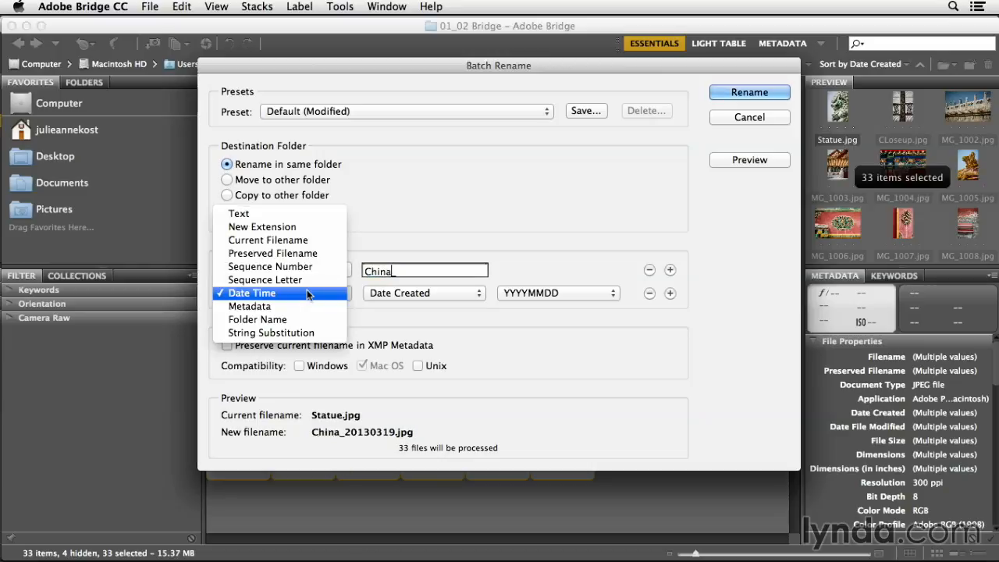
pyautogui.click(313, 266)
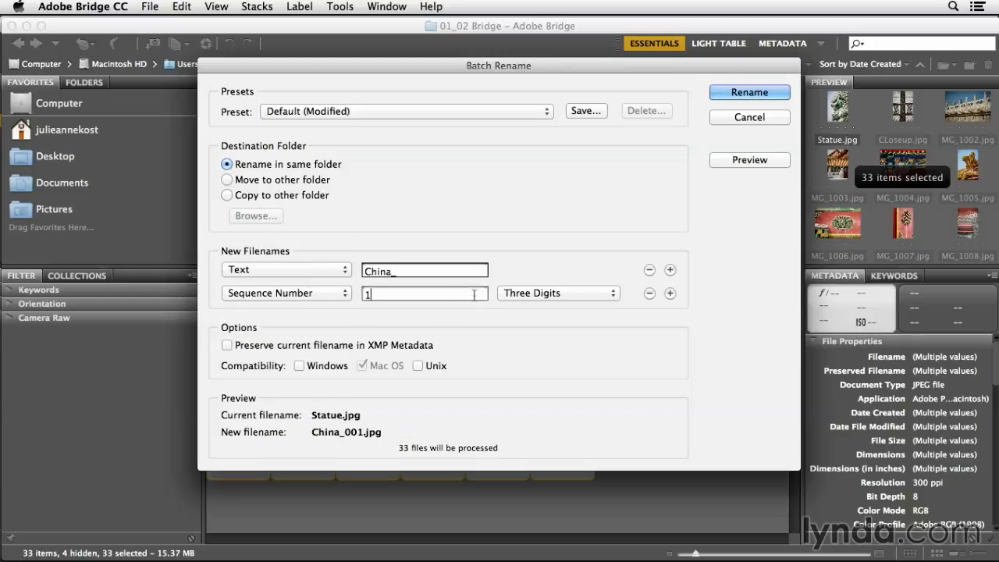
pyautogui.click(516, 295)
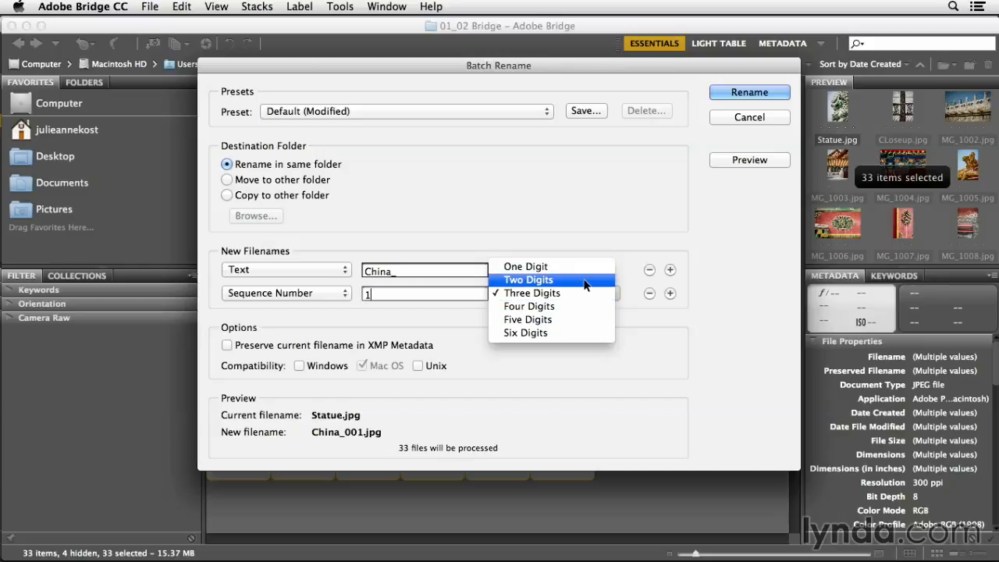
pyautogui.click(584, 280)
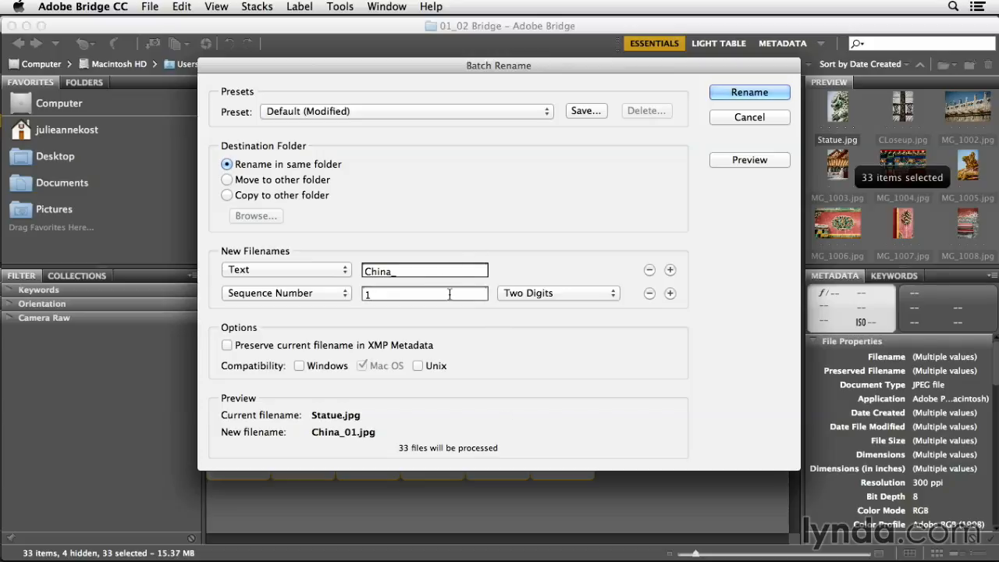
# - Save the current batch rename settings as a preset named JK FNC
pyautogui.click(585, 110)
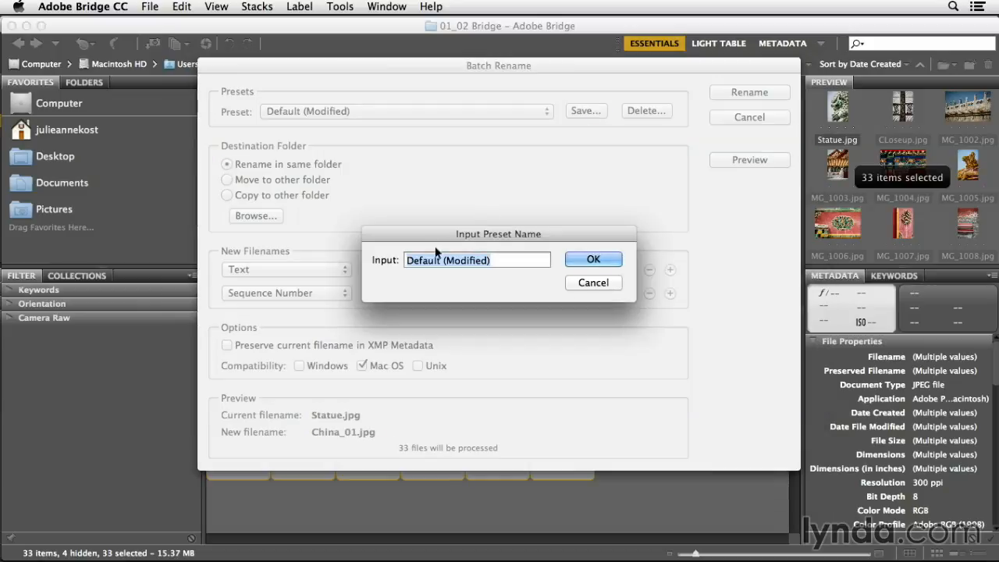
pyautogui.write('JK ')
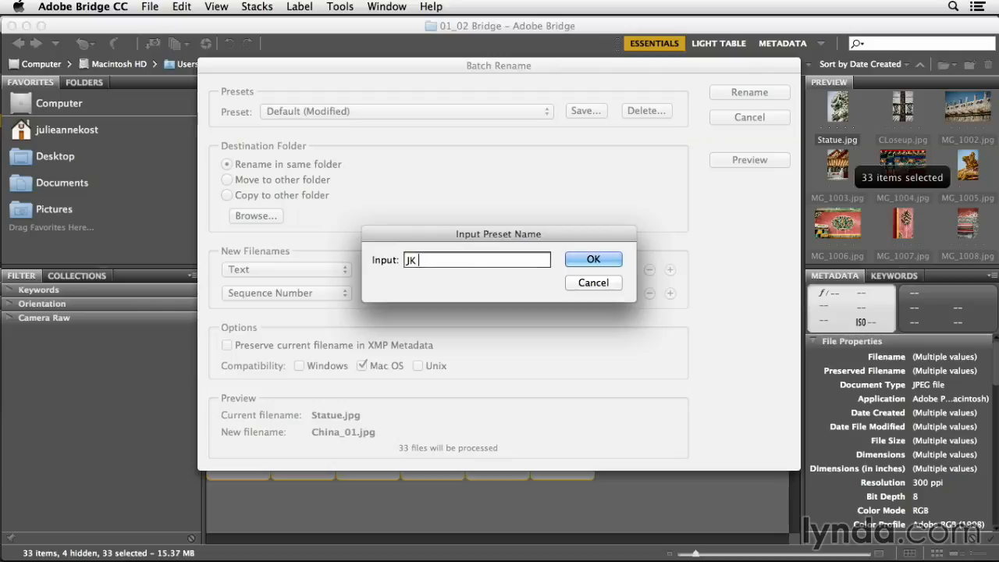
pyautogui.write('FNC')
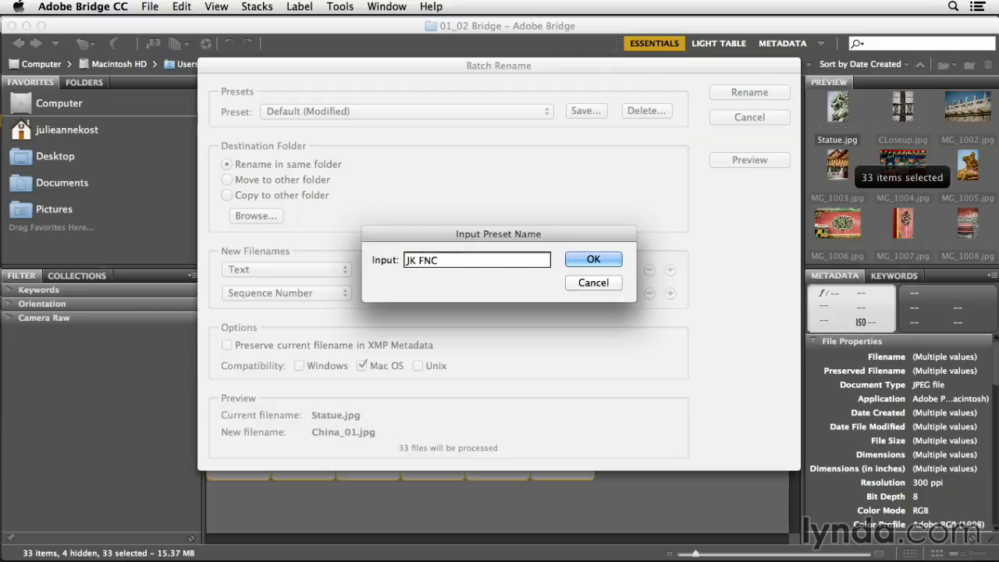
pyautogui.press('Return')
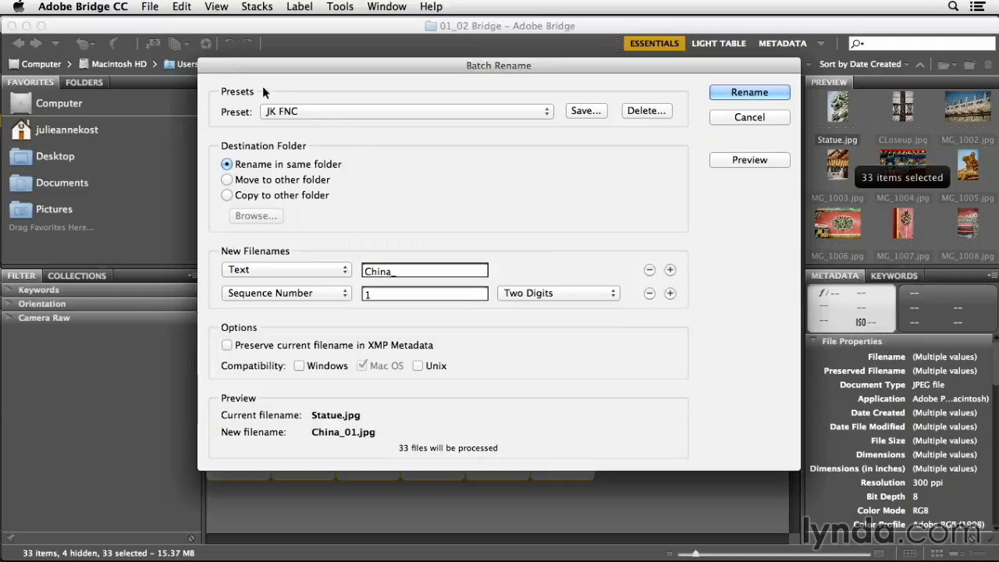
# - Choose the JK FNC preset and run the batch rename on the selected images in the same folder
pyautogui.click(328, 113)
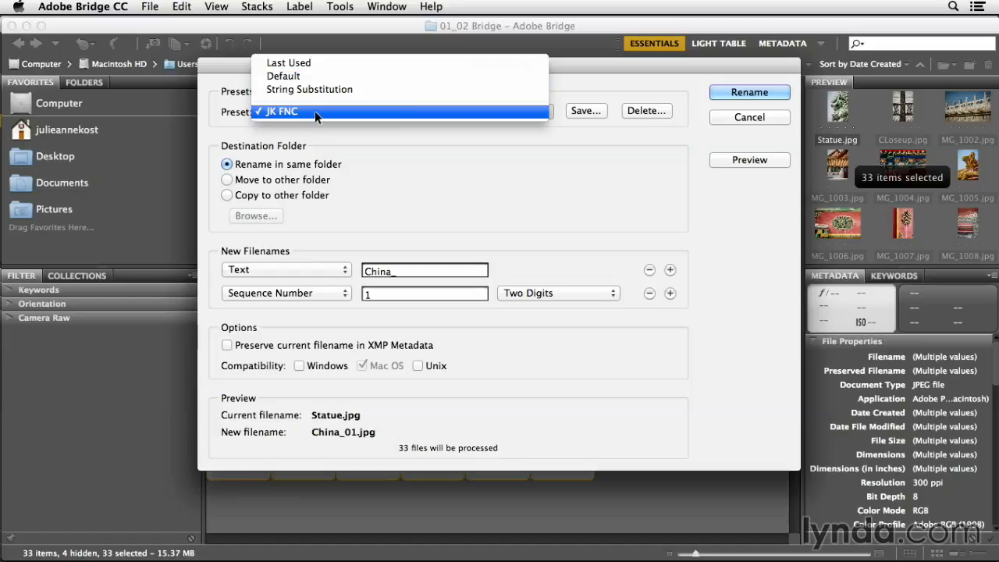
pyautogui.click(314, 110)
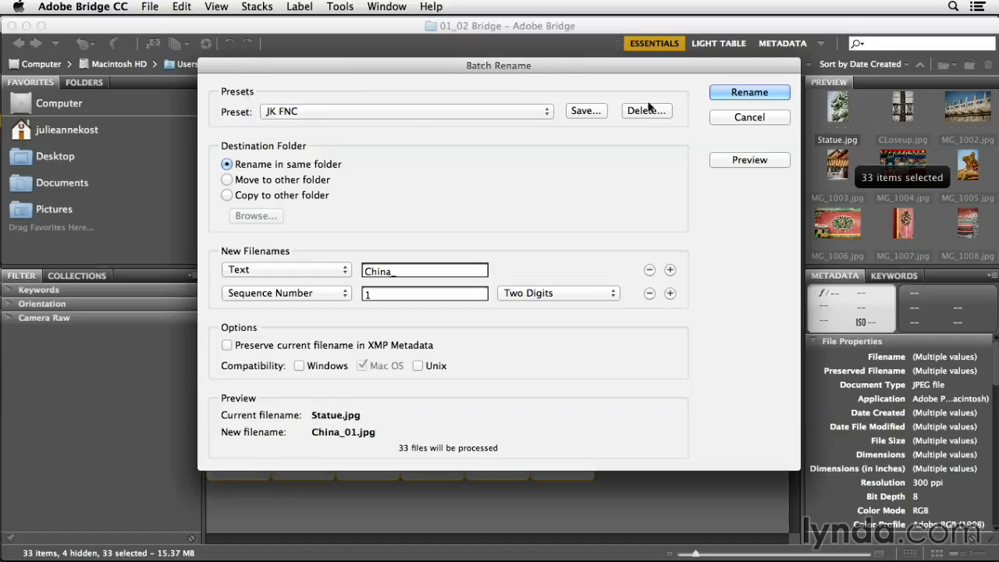
pyautogui.click(747, 94)
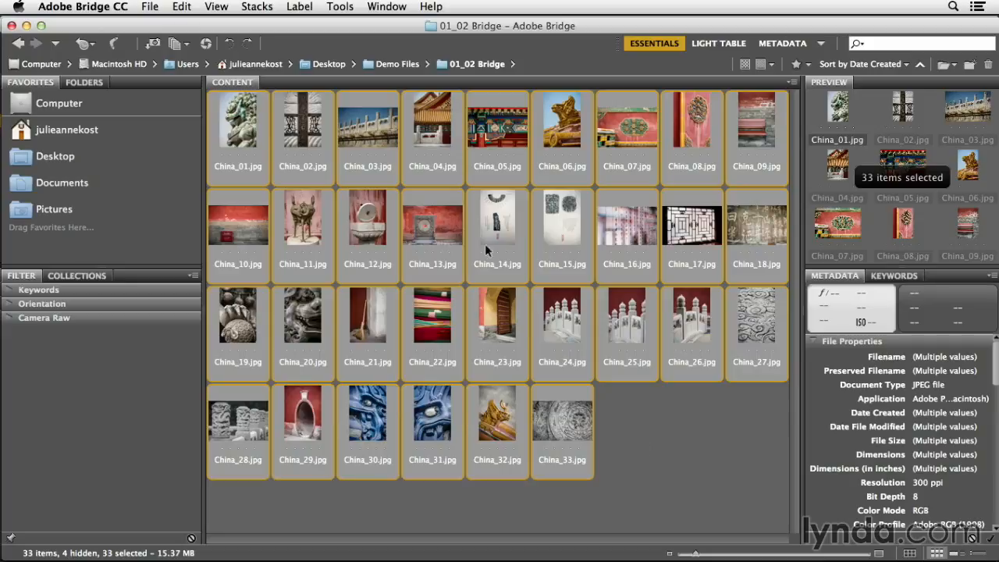
pyautogui.click(349, 5)
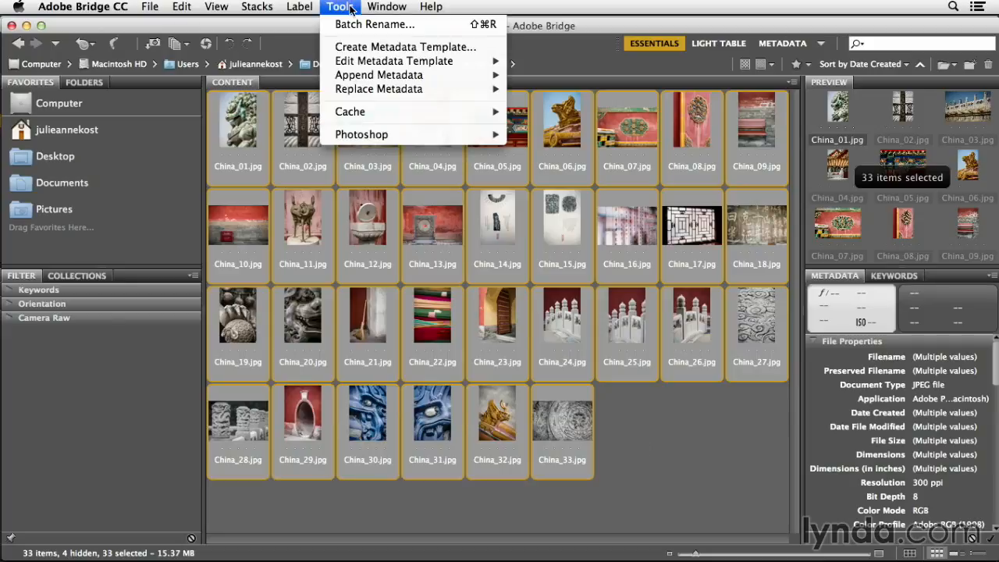
pyautogui.click(350, 23)
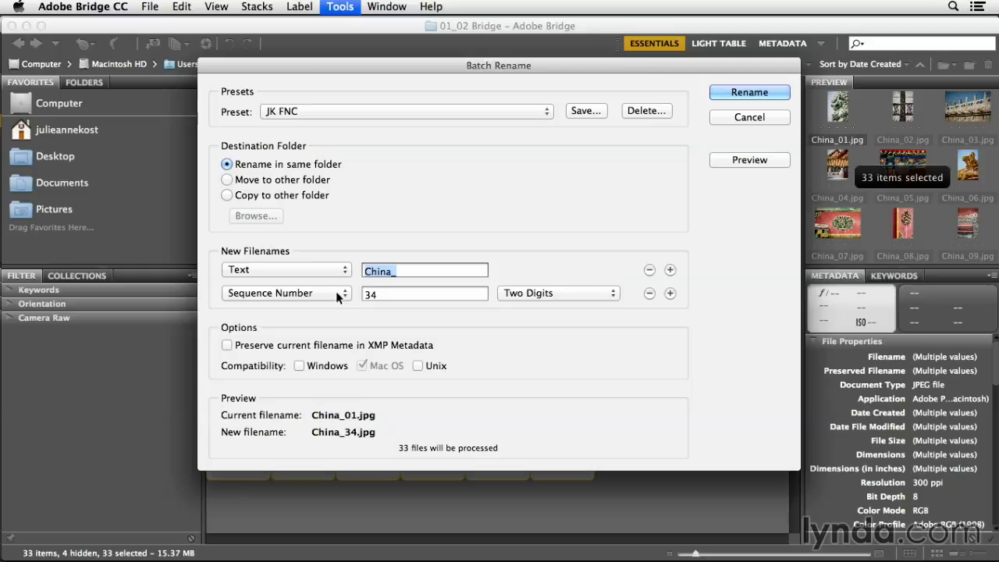
pyautogui.click(392, 271)
pyautogui.press('BackSpace')
pyautogui.moveTo(393, 271); pyautogui.dragTo(353, 272)
pyautogui.click(730, 118)
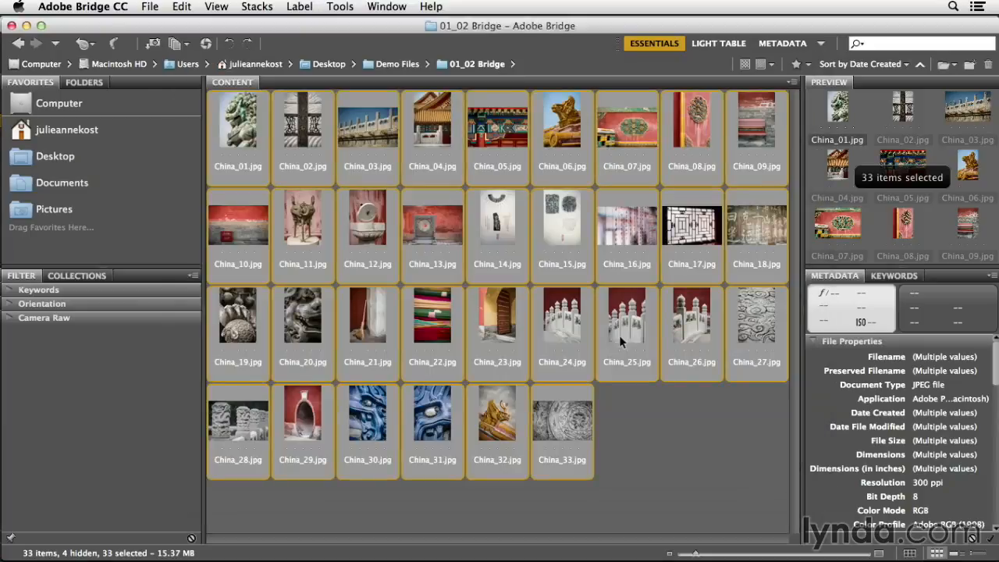